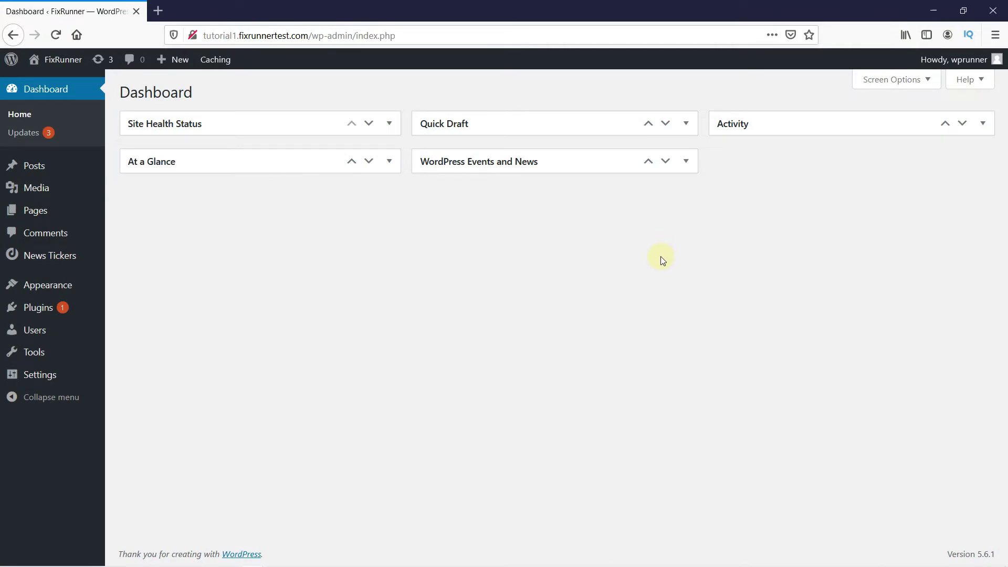
Search the Add Plugins page for 'w3 total cache'.
mouse_move(58, 308)
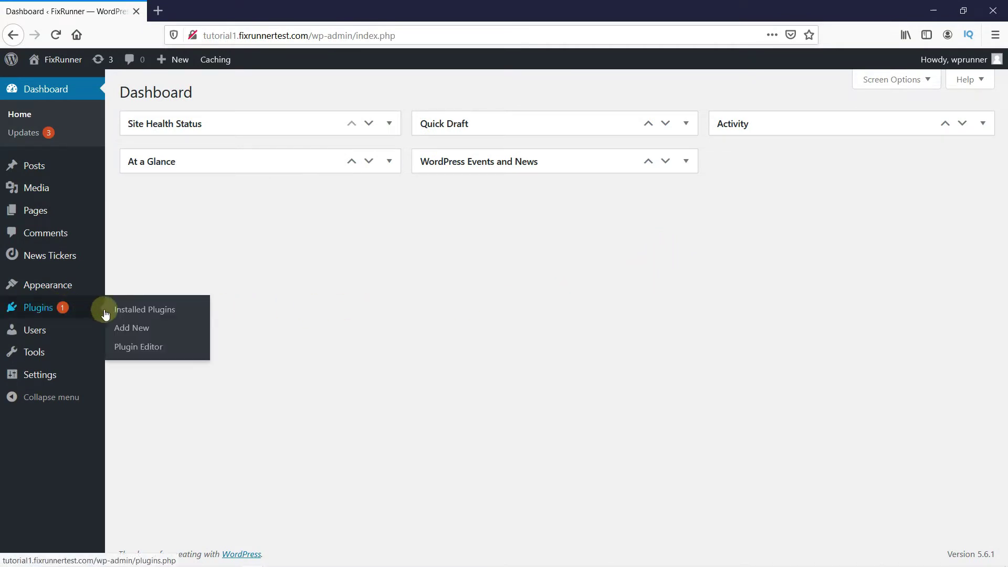
click(124, 329)
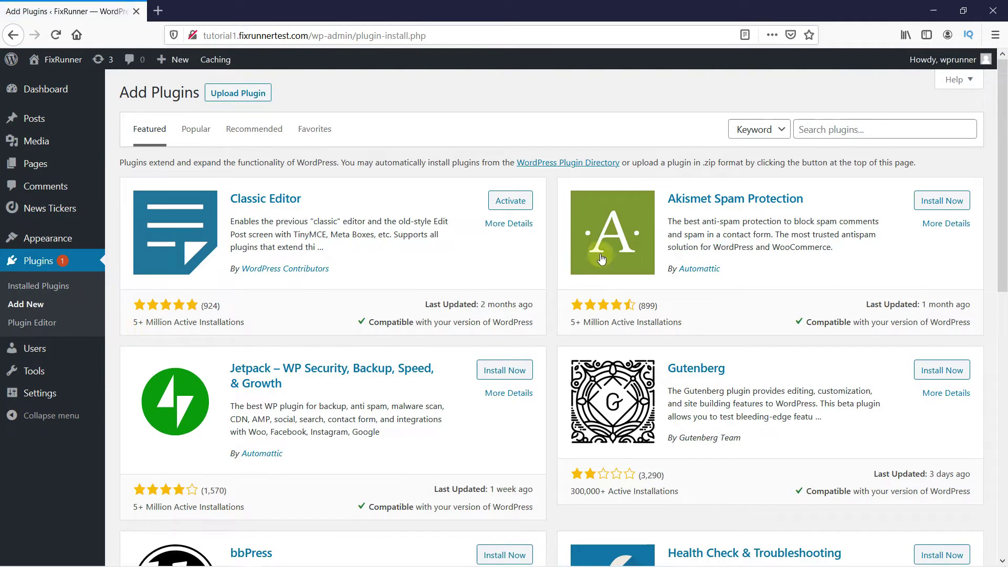
click(822, 130)
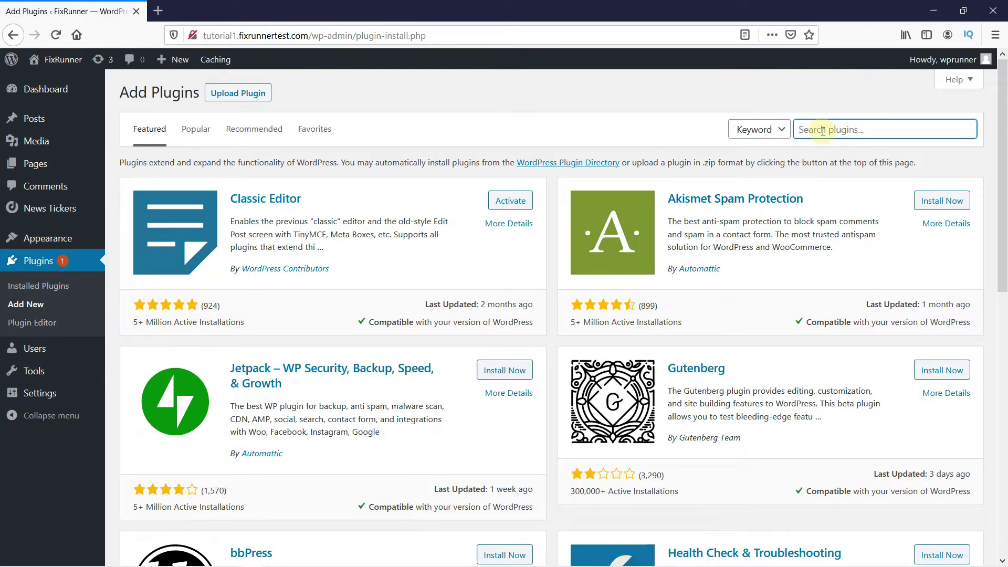
text(w3)
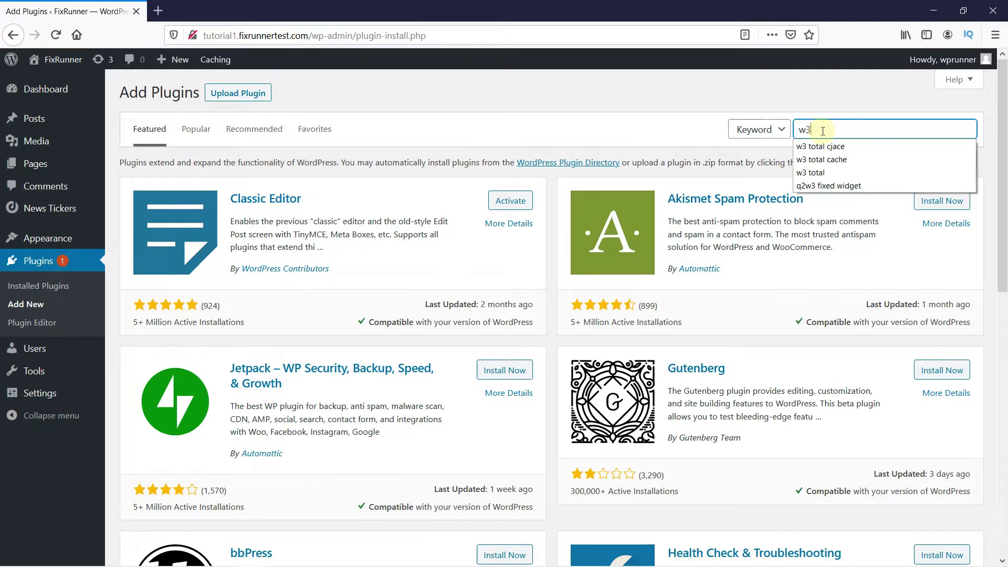
text( total cache)
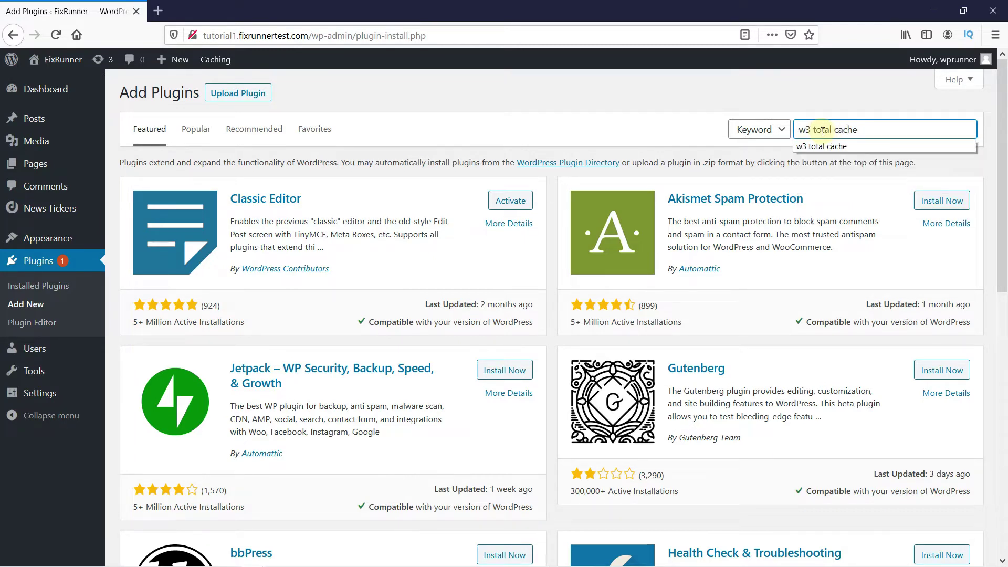
key(Return)
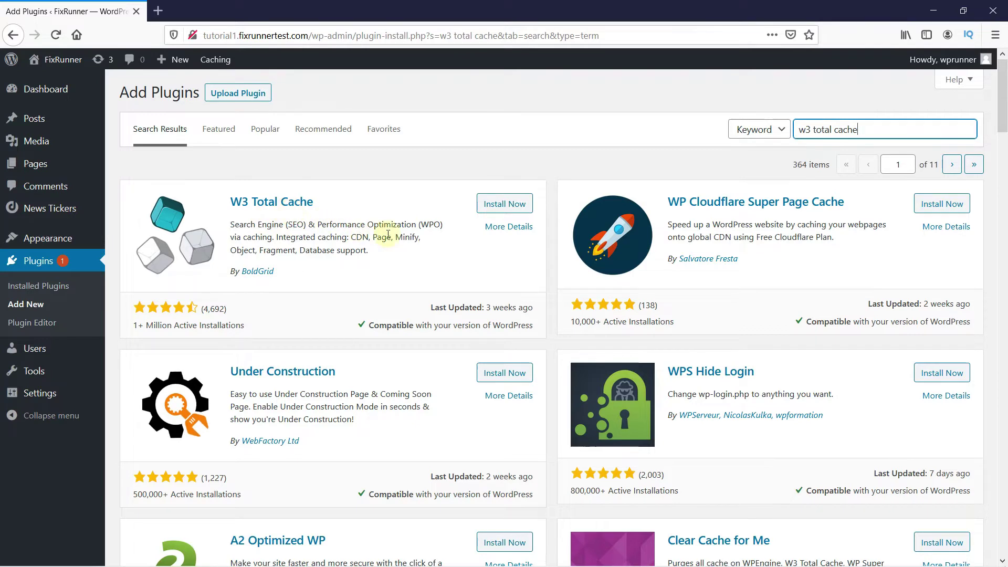
Install and activate W3 Total Cache, revealing the new Performance menu.
click(502, 205)
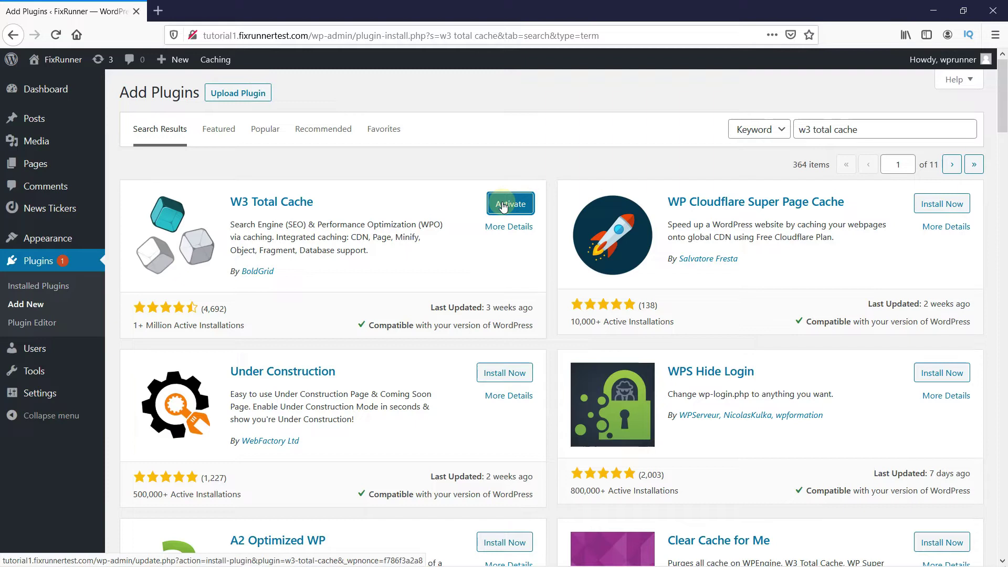
click(502, 205)
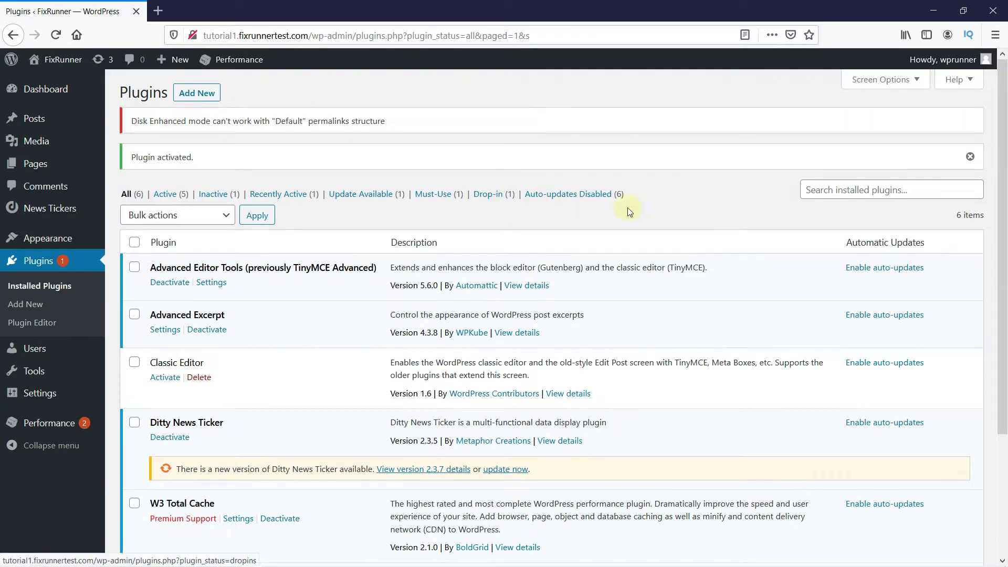
scroll(503, 236, down, 2)
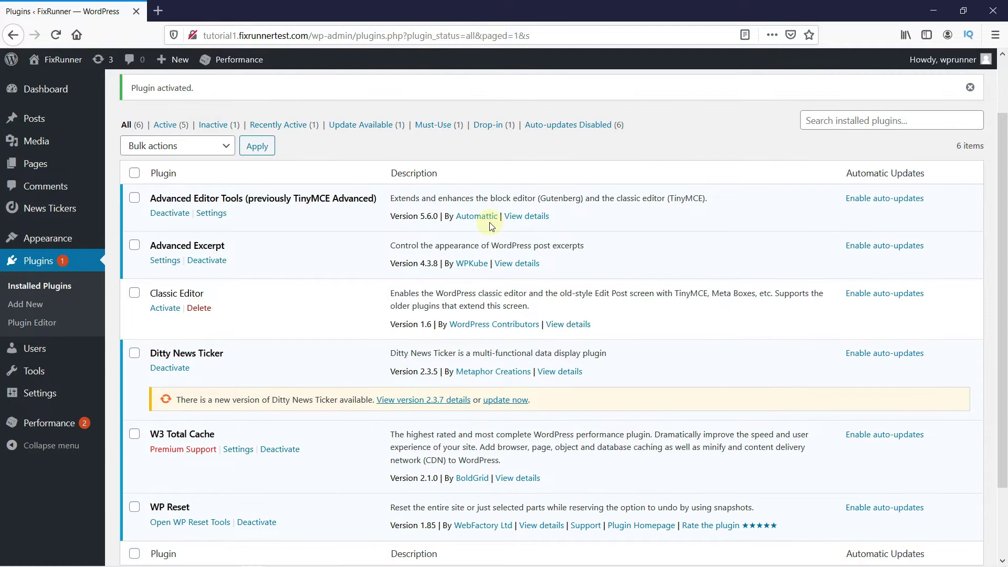
mouse_move(66, 417)
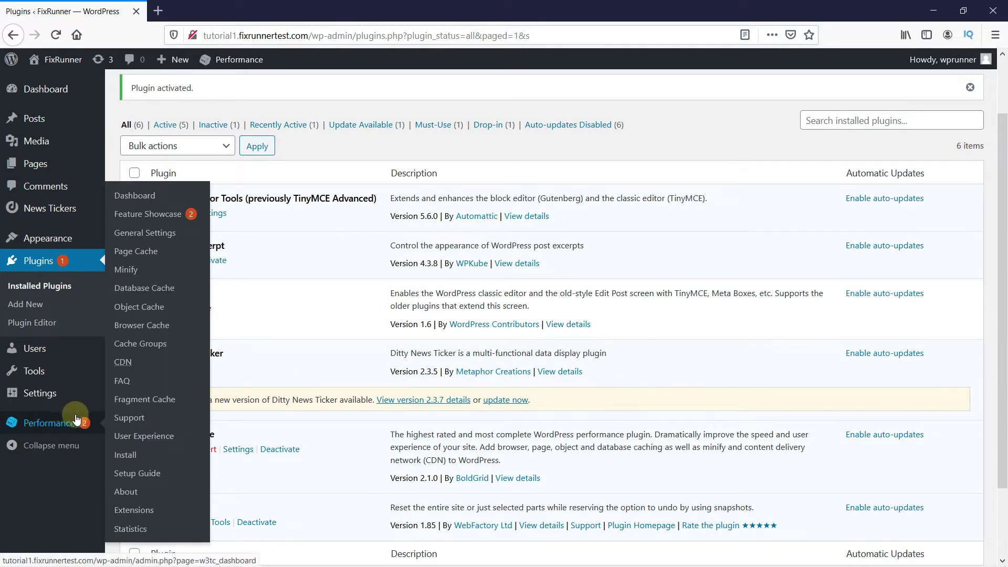
Open Performance > General Settings and jump to the Page Cache section using Disk: Enhanced.
click(153, 240)
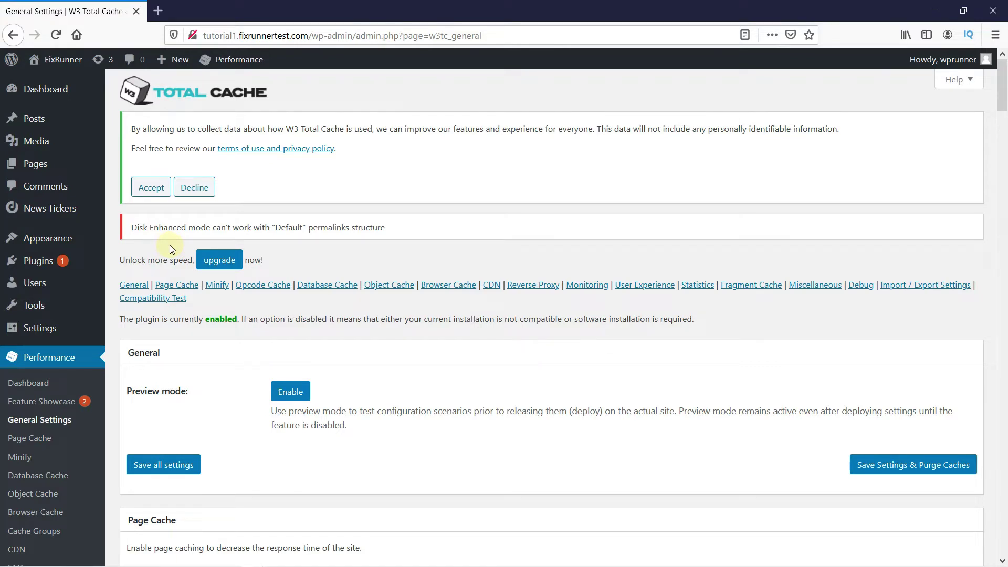
click(182, 287)
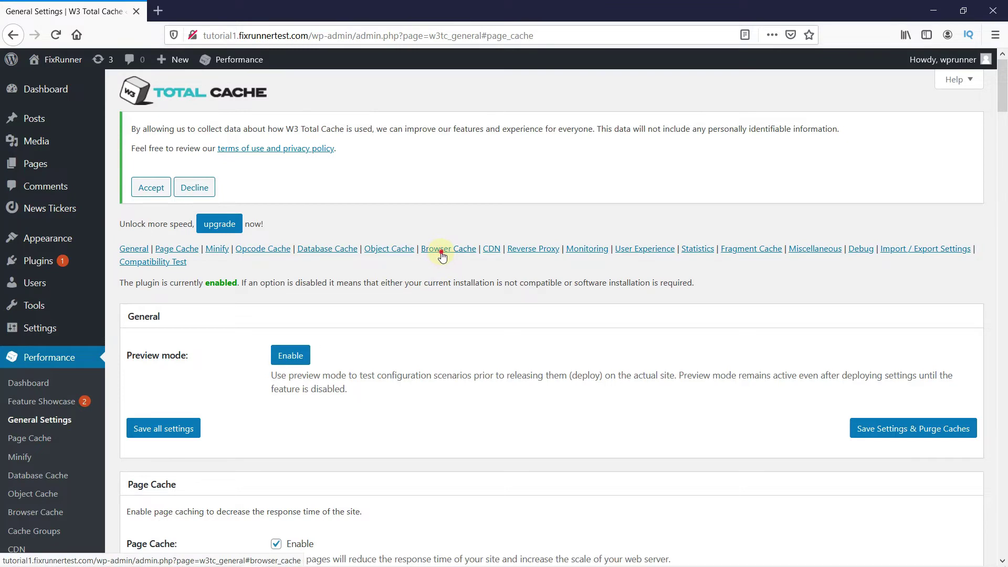
Jump to the Browser Cache section, where browser caching is enabled.
click(442, 254)
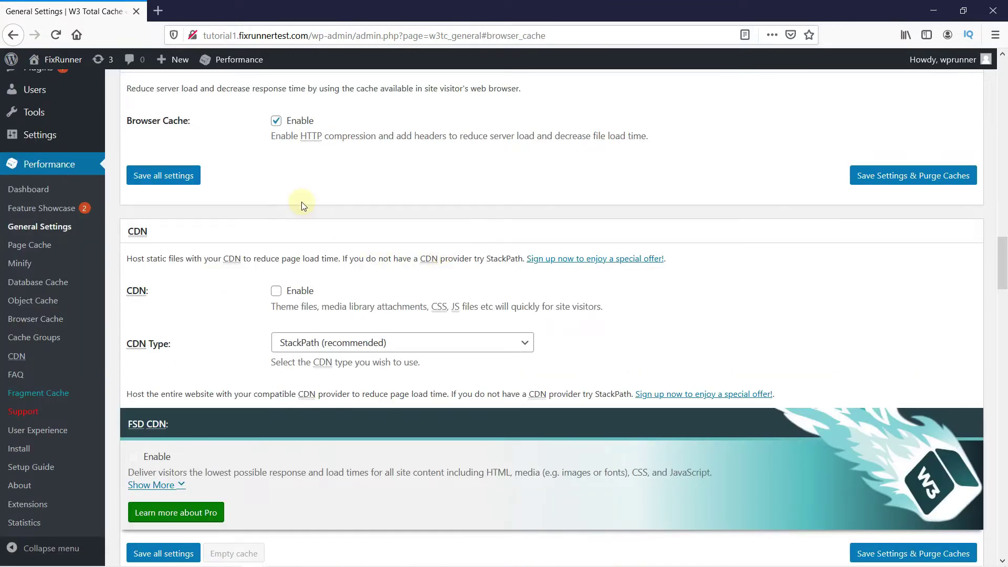
scroll(301, 201, up, 2)
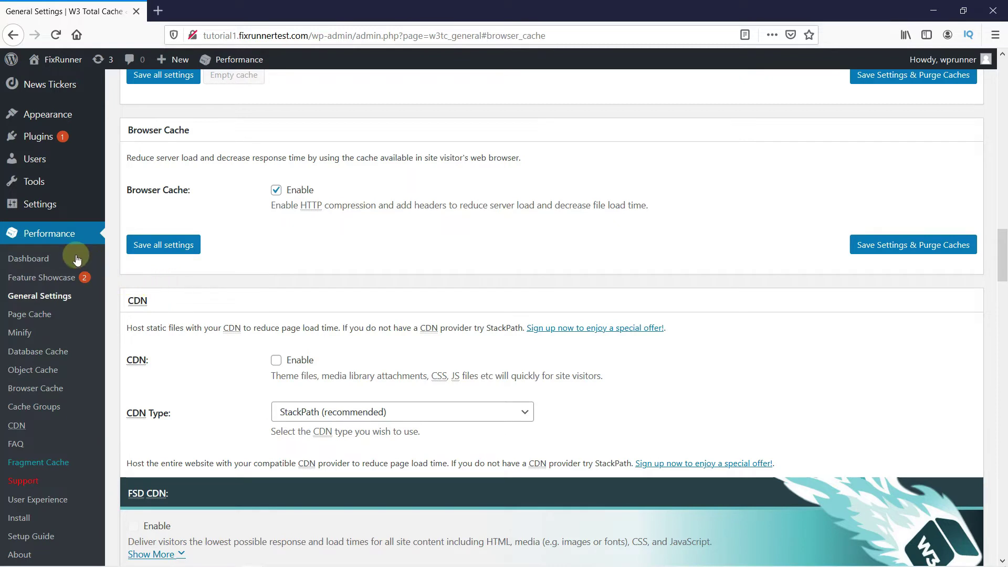
Open the detailed Browser Cache settings page and look through its options.
click(53, 392)
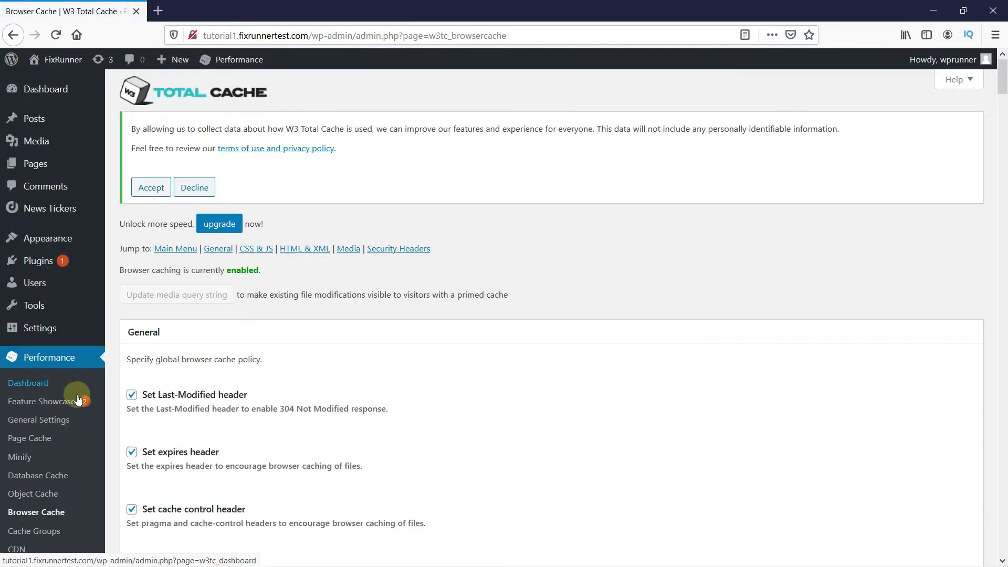
scroll(478, 398, down, 3)
scroll(477, 399, down, 5)
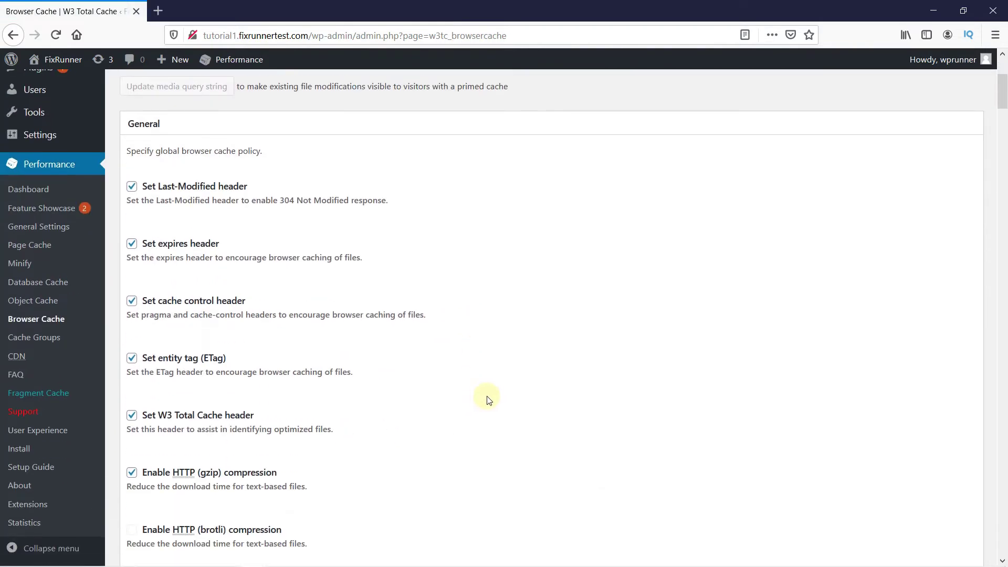
scroll(487, 428, down, 2)
scroll(487, 428, down, 2)
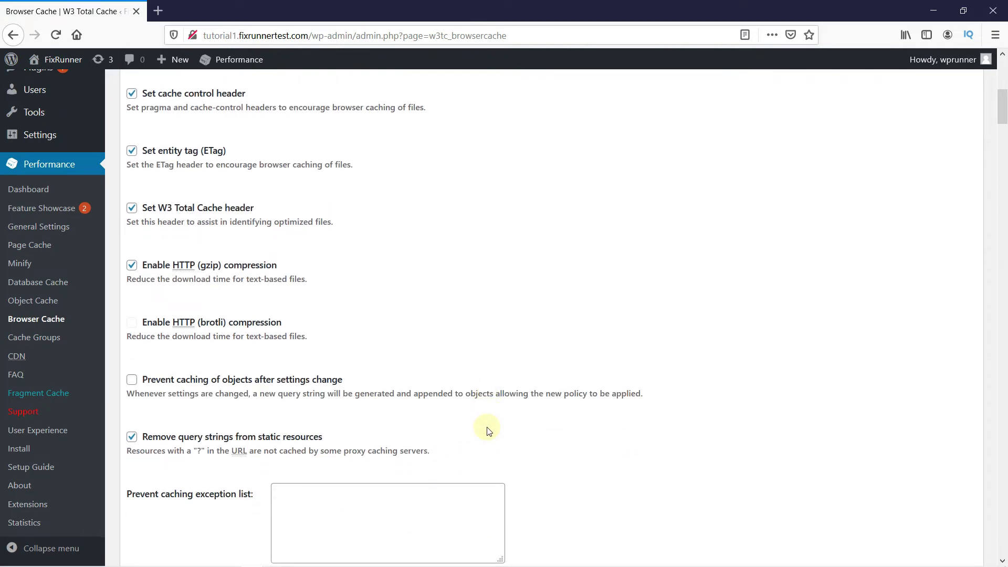
scroll(487, 429, down, 7)
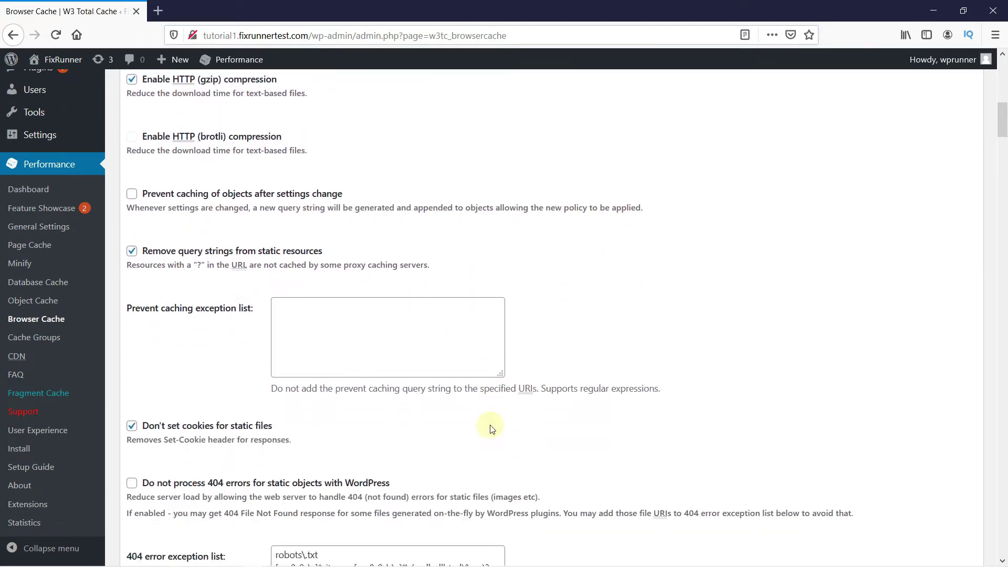
scroll(487, 426, up, 2)
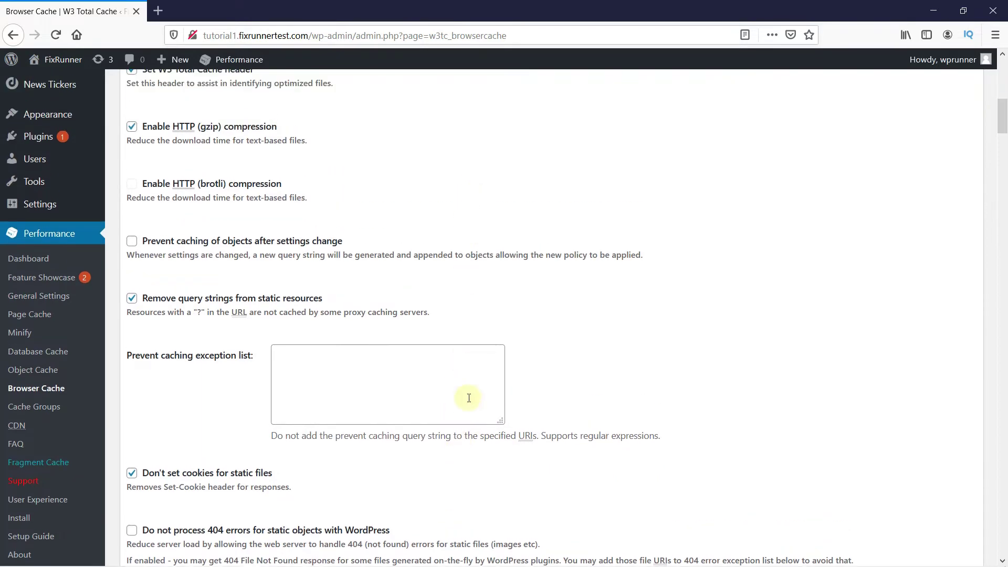
Enable object cache-busting and URL rewriting, disable brotli compression, and save all settings.
click(132, 240)
click(133, 185)
scroll(148, 314, down, 1)
scroll(148, 314, down, 6)
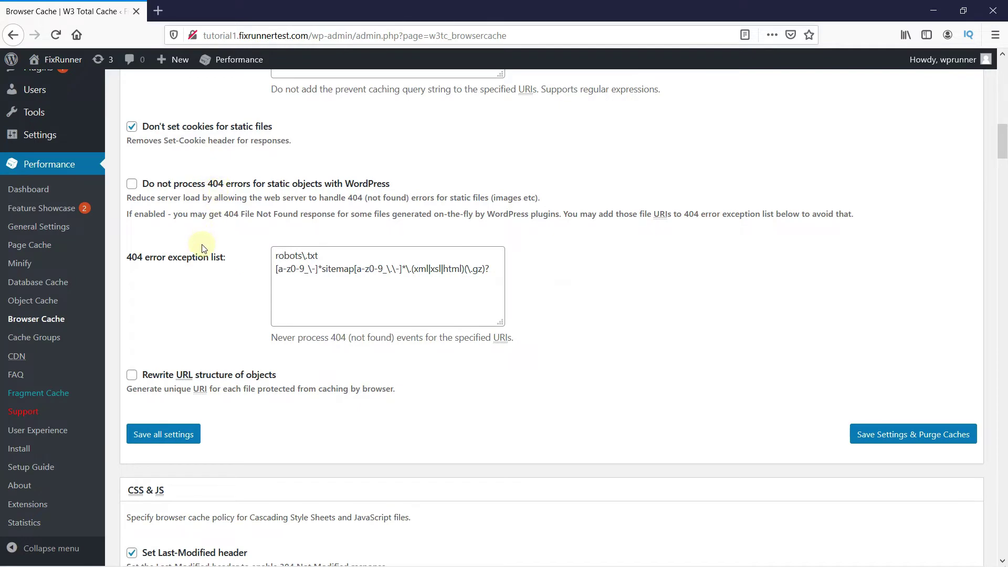
click(133, 377)
click(190, 441)
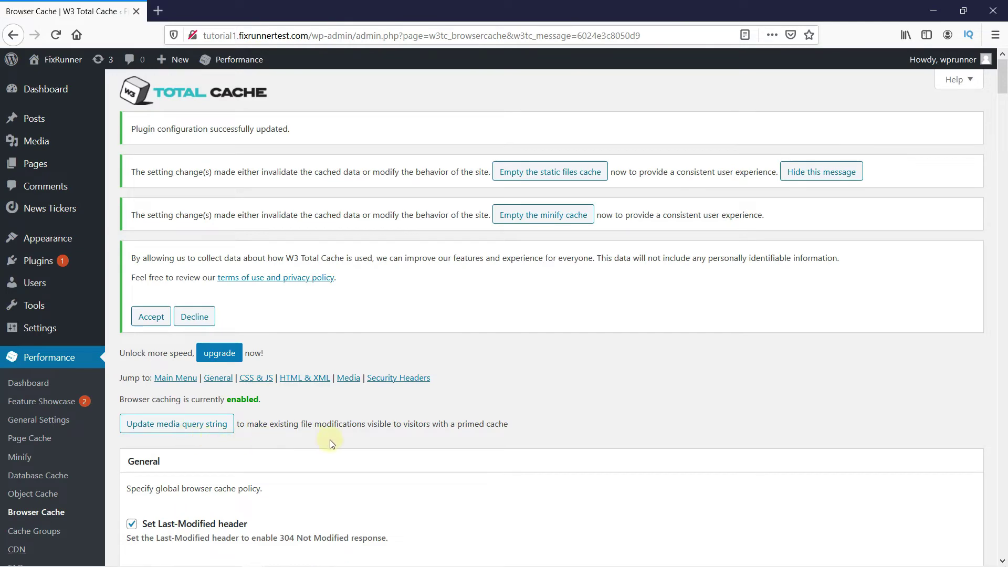
scroll(349, 438, down, 2)
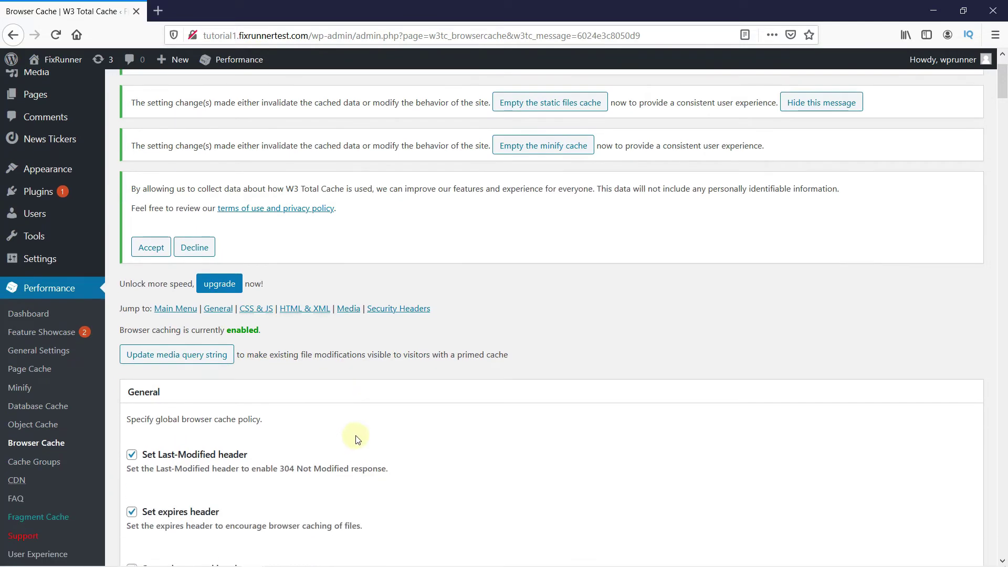
Return to General Settings and review the CDN types, keeping StackPath (recommended).
click(84, 355)
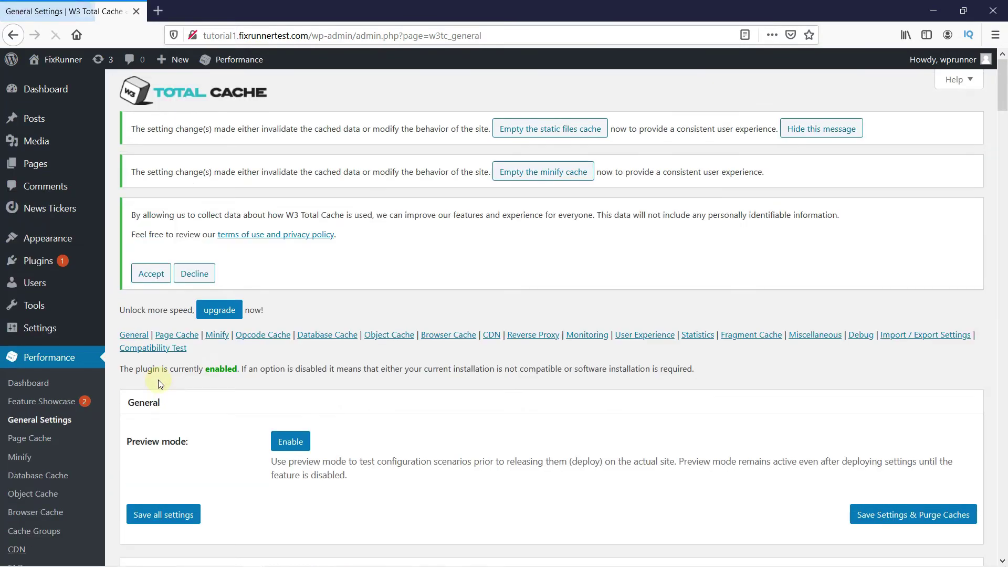
click(491, 335)
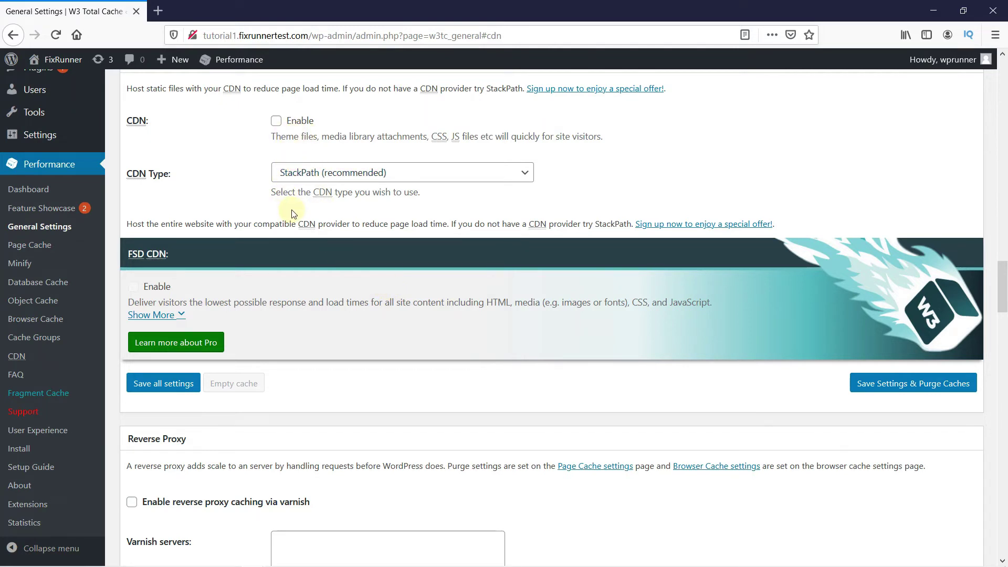
click(504, 179)
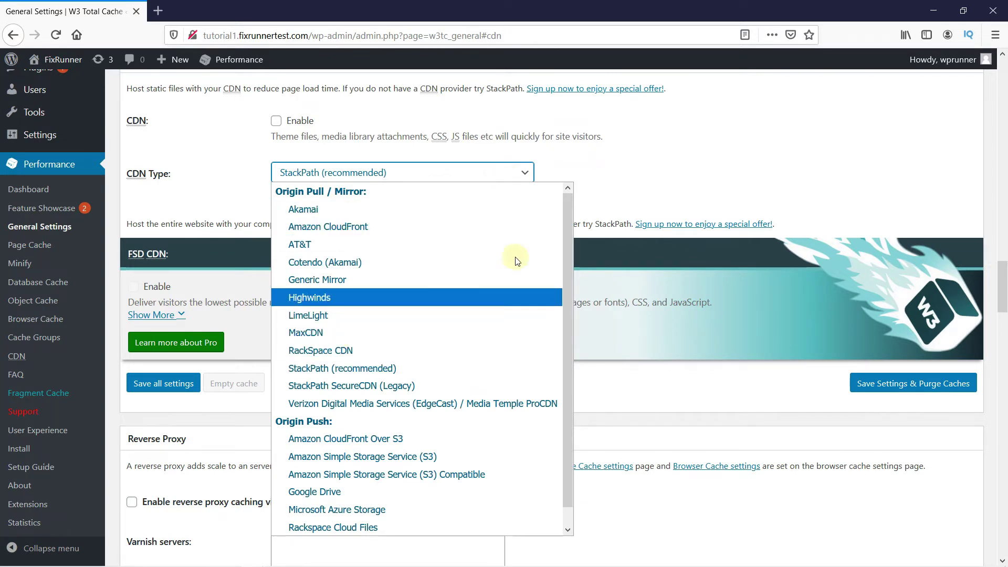
click(601, 187)
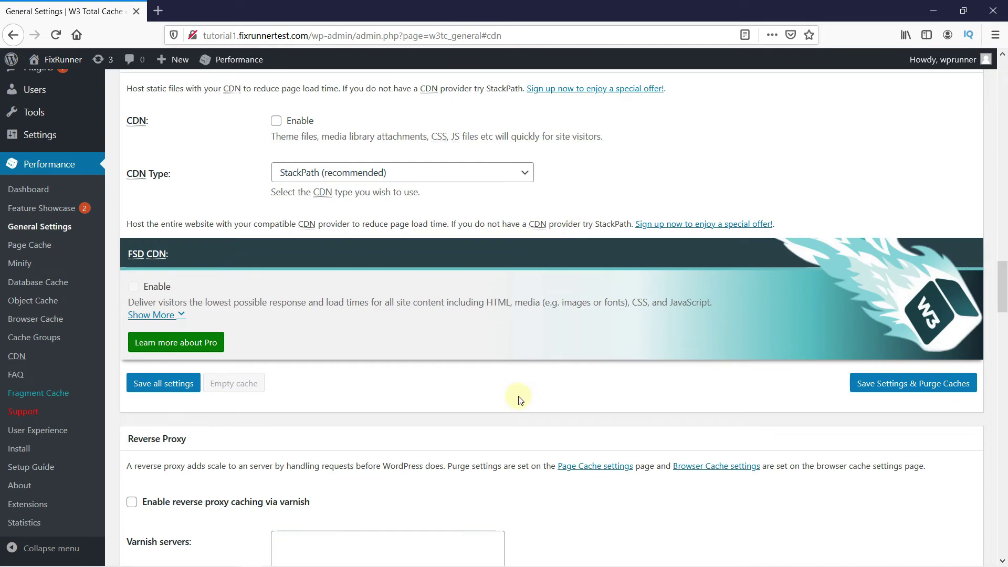
scroll(522, 401, up, 5)
scroll(522, 400, up, 18)
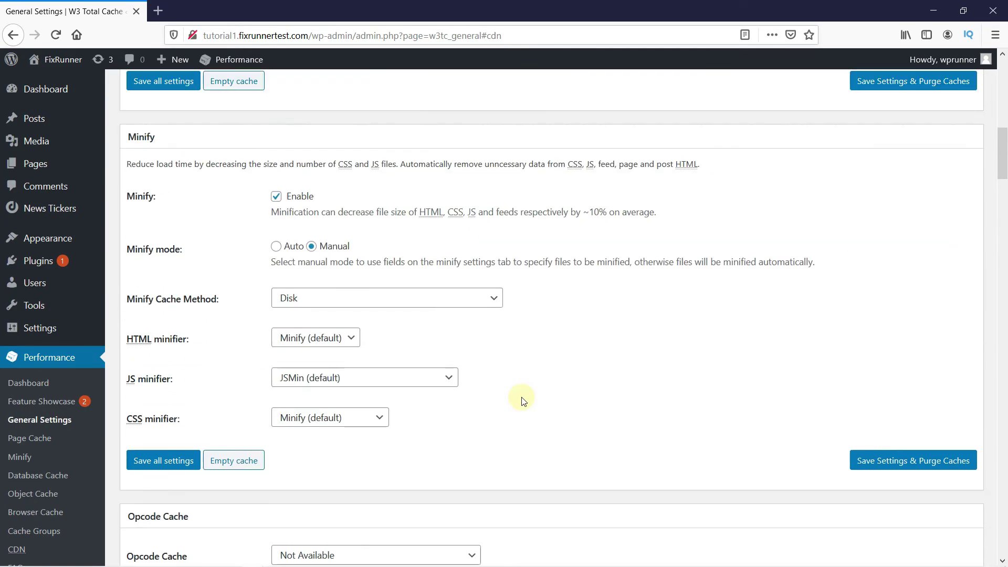
scroll(523, 400, up, 5)
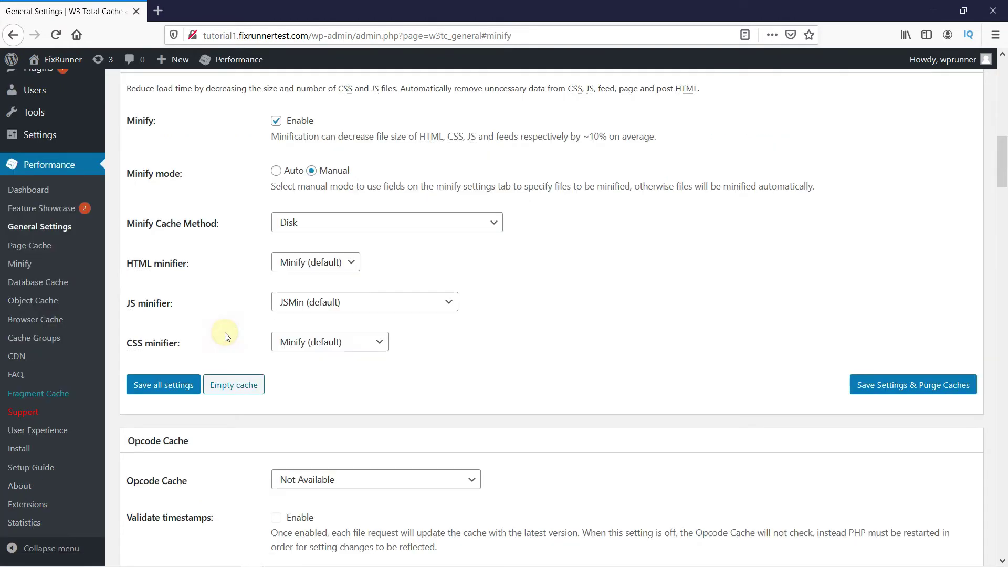
click(217, 334)
scroll(547, 281, down, 8)
scroll(549, 284, down, 3)
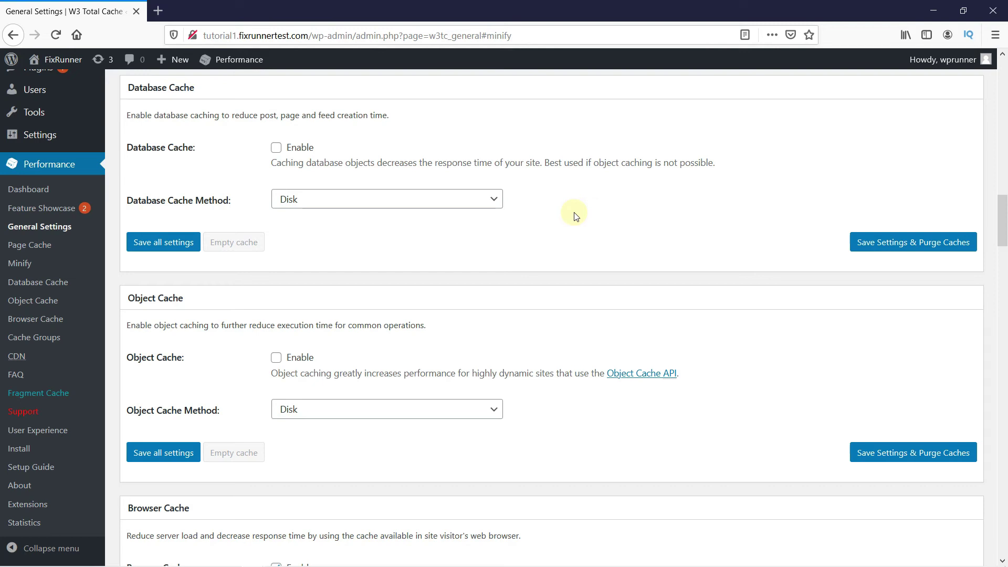
scroll(576, 215, up, 6)
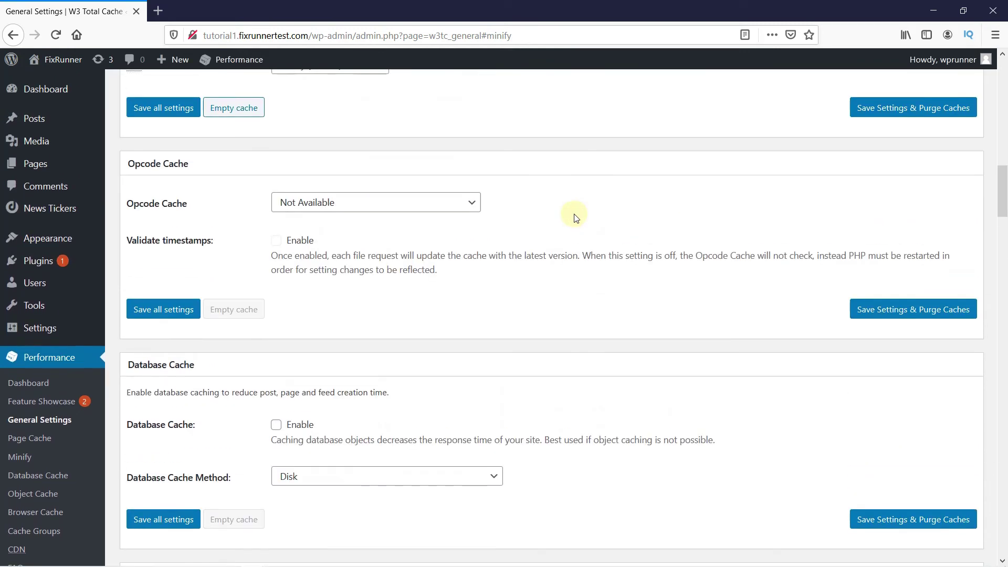
scroll(569, 288, down, 6)
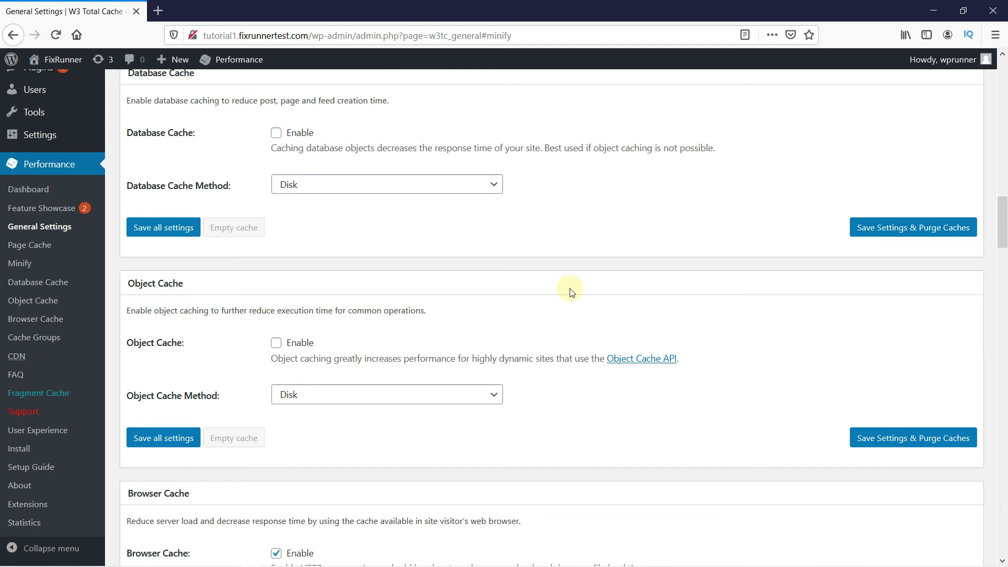
scroll(571, 291, down, 8)
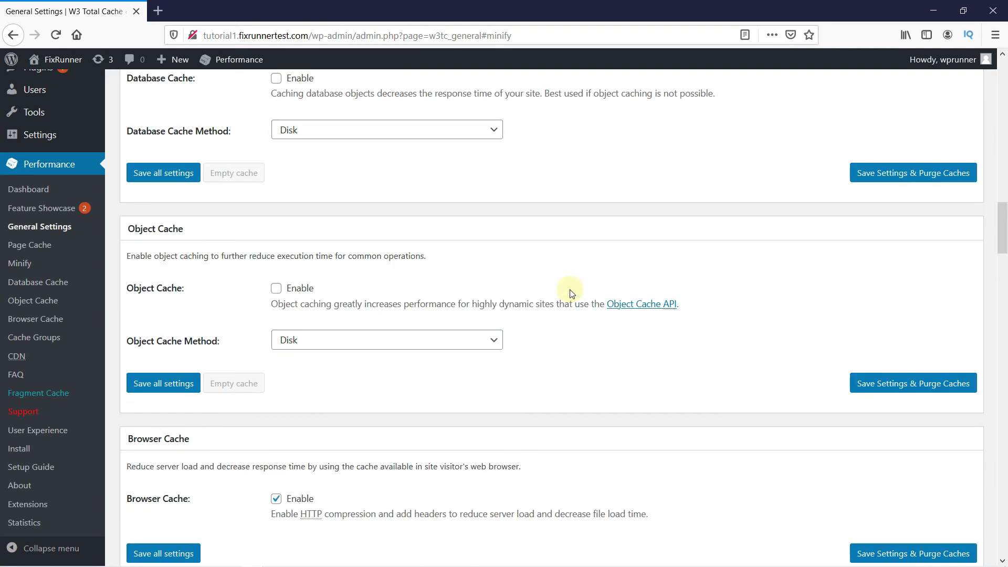
scroll(572, 294, down, 15)
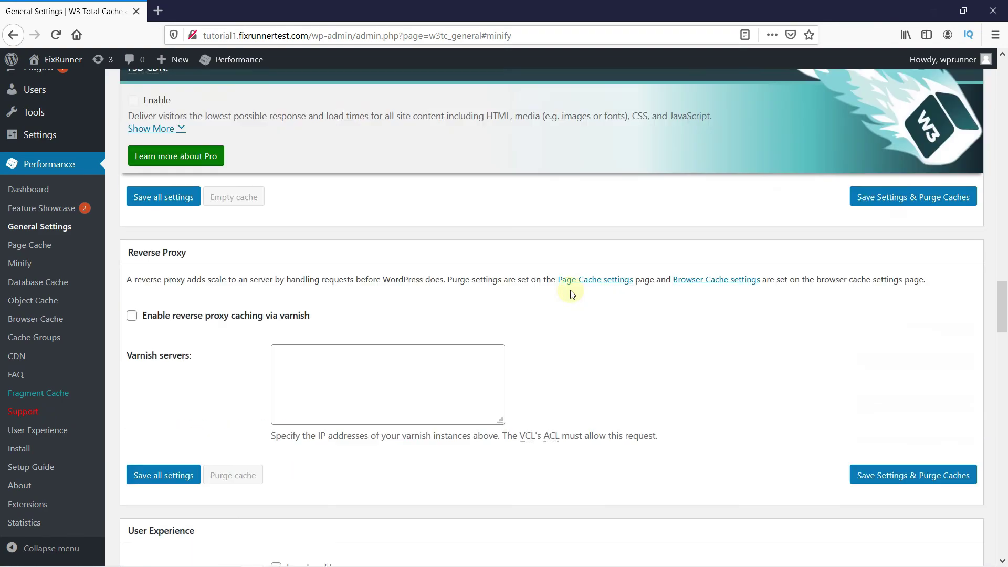
scroll(572, 294, down, 9)
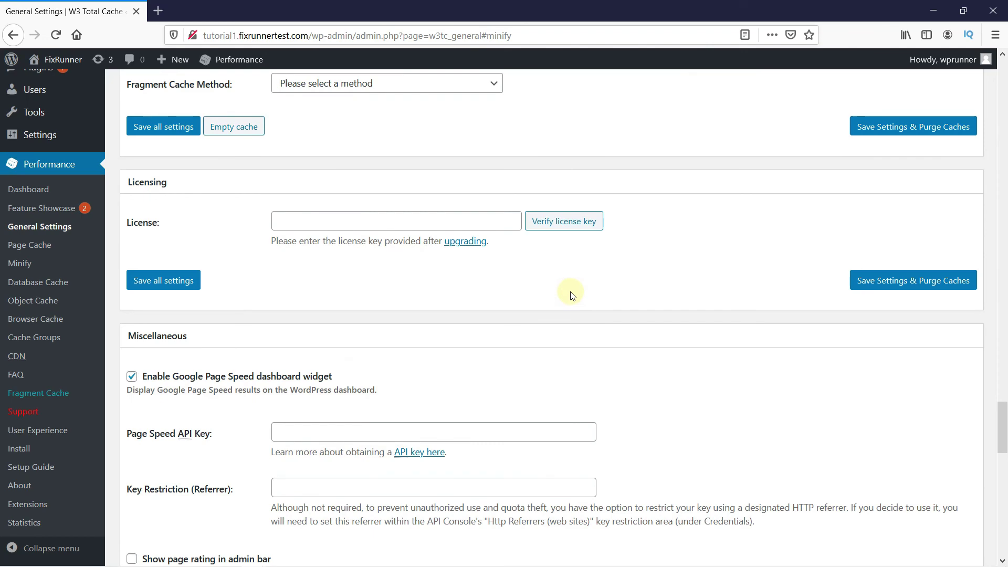
scroll(572, 294, down, 8)
scroll(571, 292, down, 10)
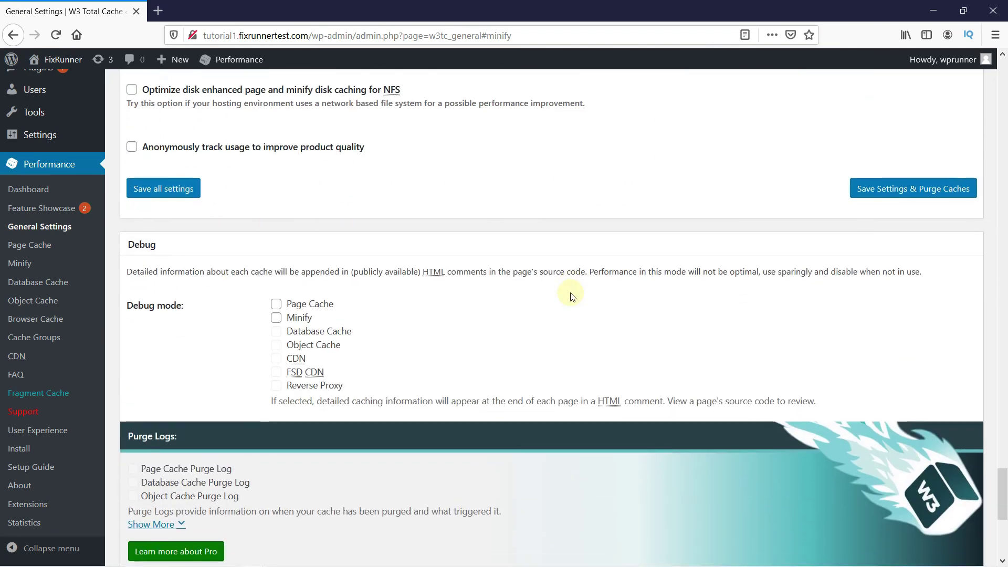